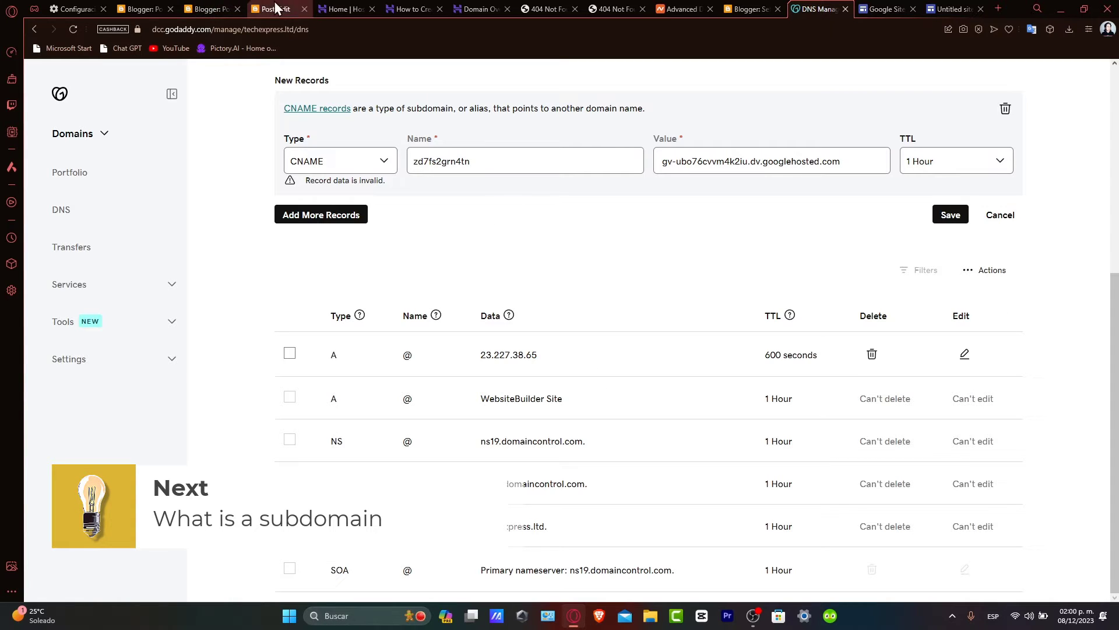
Step: Switch to GoDaddy and open the techexpress.ltd domain from the domain portfolio, dismissing the tour offer
{"action": "left_click", "coordinate": [959, 8]}
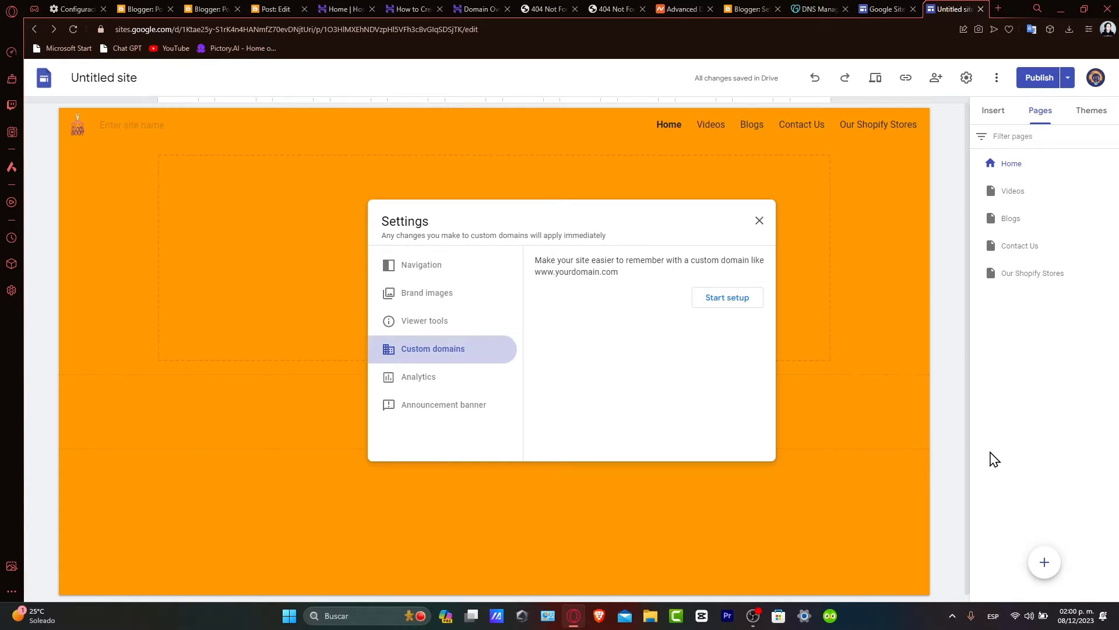
{"action": "left_click", "coordinate": [808, 6]}
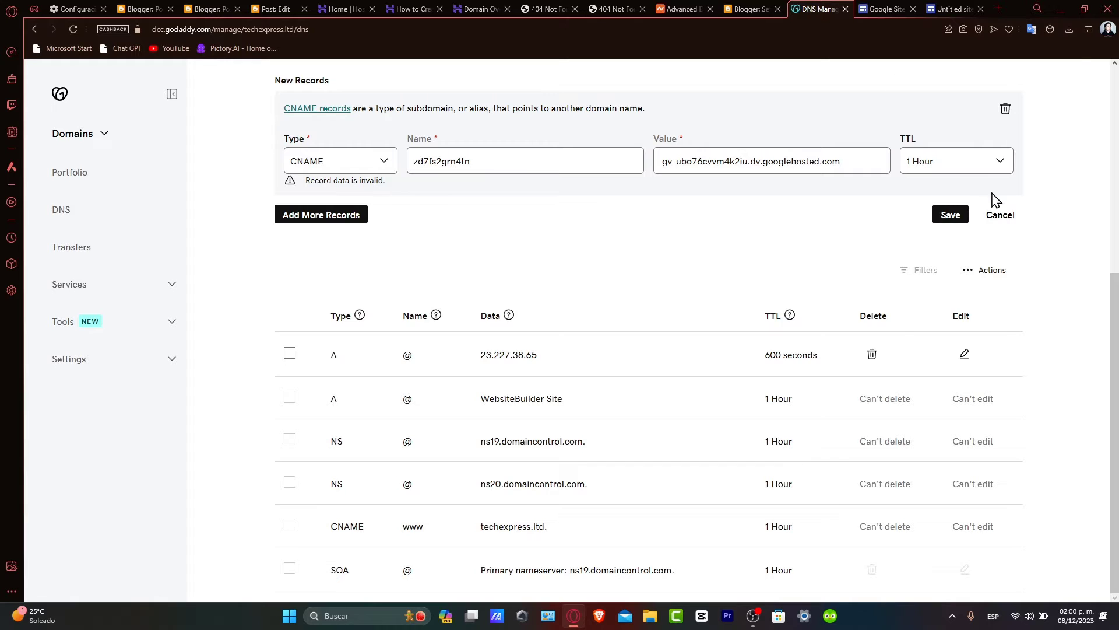
{"action": "scroll", "coordinate": [812, 380], "scroll_direction": "up", "scroll_amount": 5}
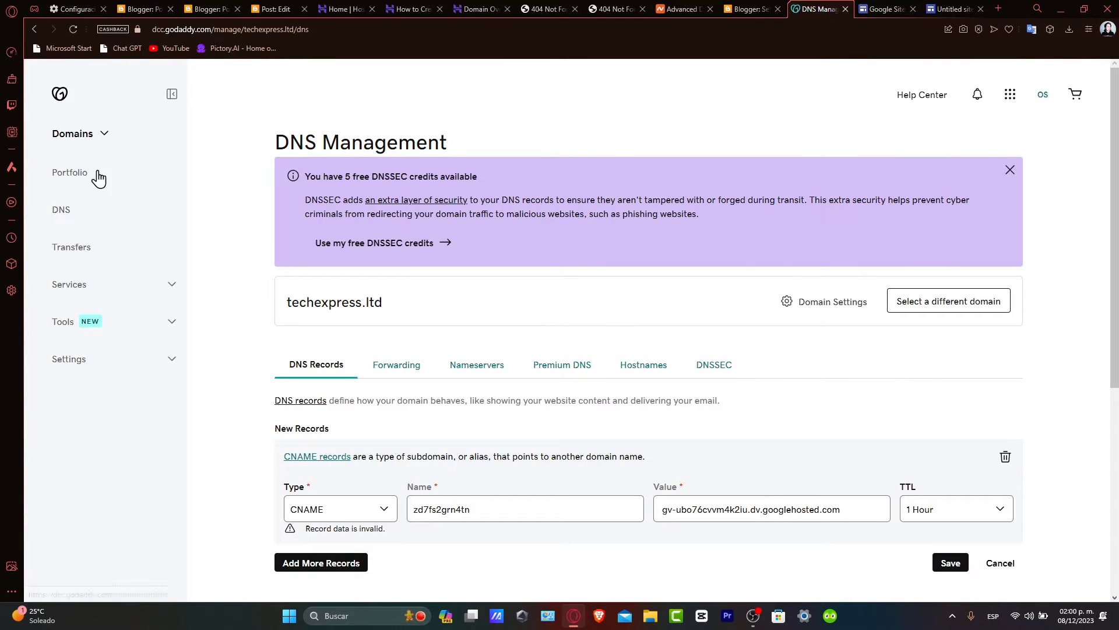
{"action": "left_click", "coordinate": [80, 138]}
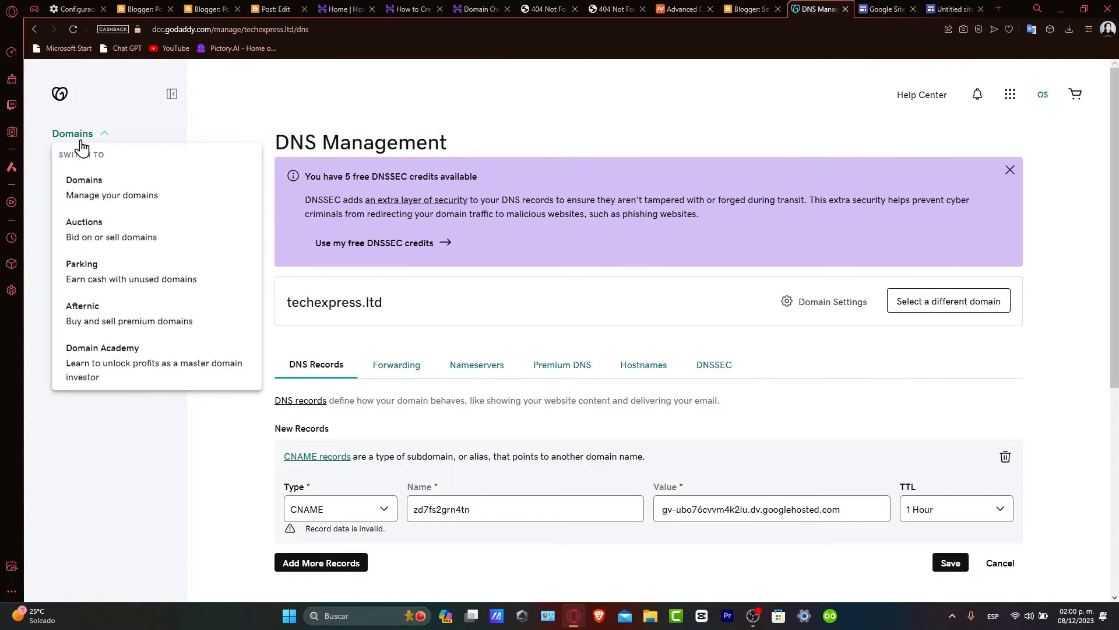
{"action": "left_click", "coordinate": [104, 194]}
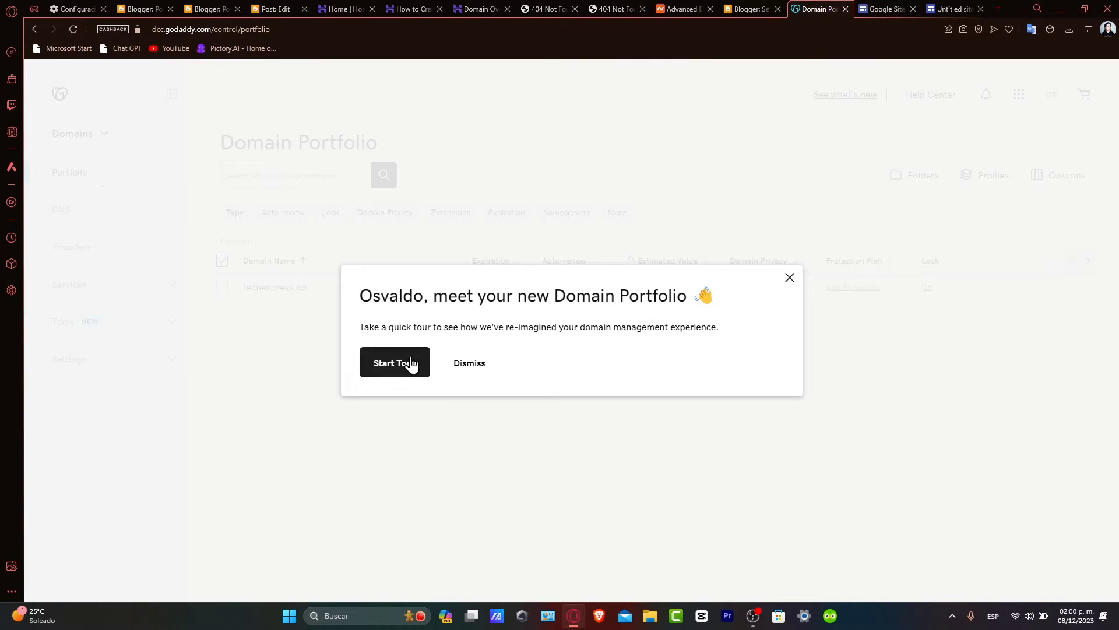
{"action": "left_click", "coordinate": [464, 366]}
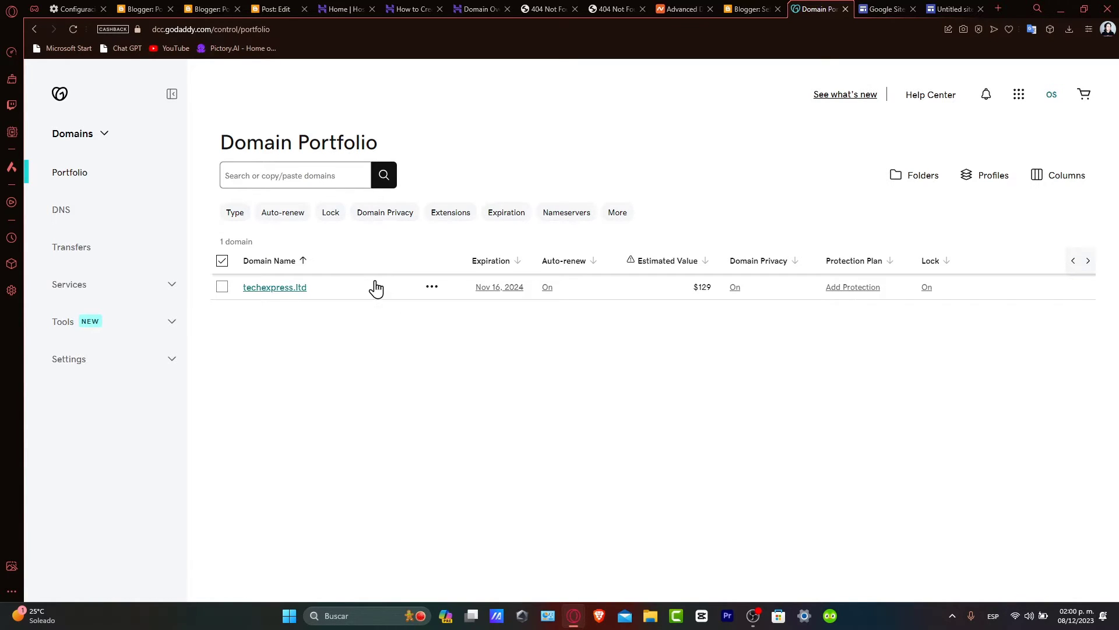
{"action": "left_click", "coordinate": [291, 288]}
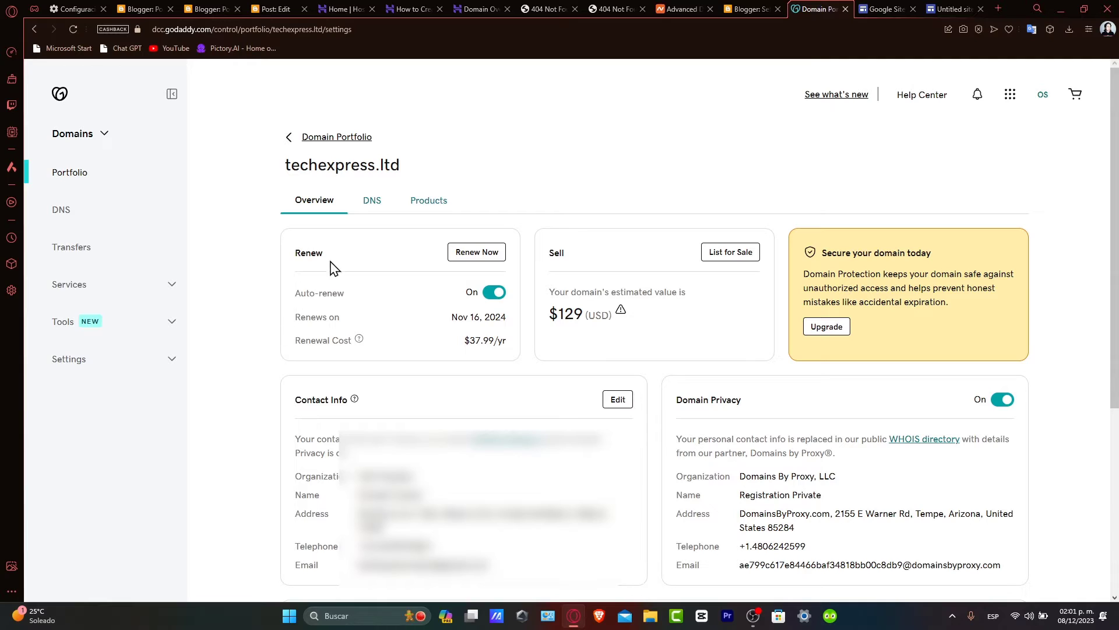
Step: Start a new DNS record for techexpress.ltd with type A and the name "blog"
{"action": "left_click", "coordinate": [373, 211]}
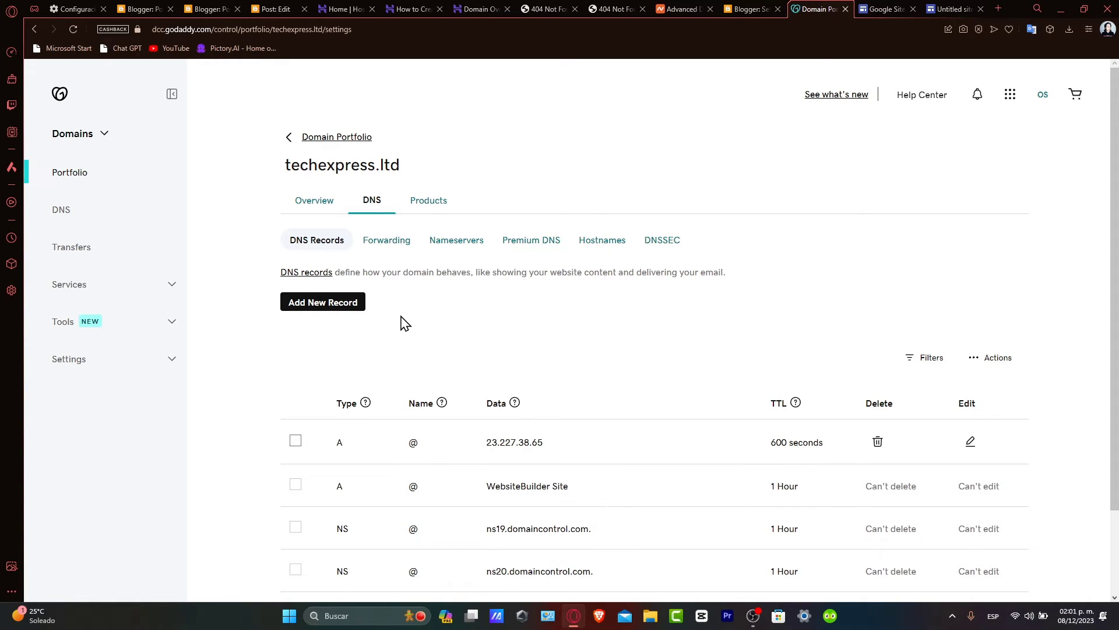
{"action": "left_click", "coordinate": [342, 306]}
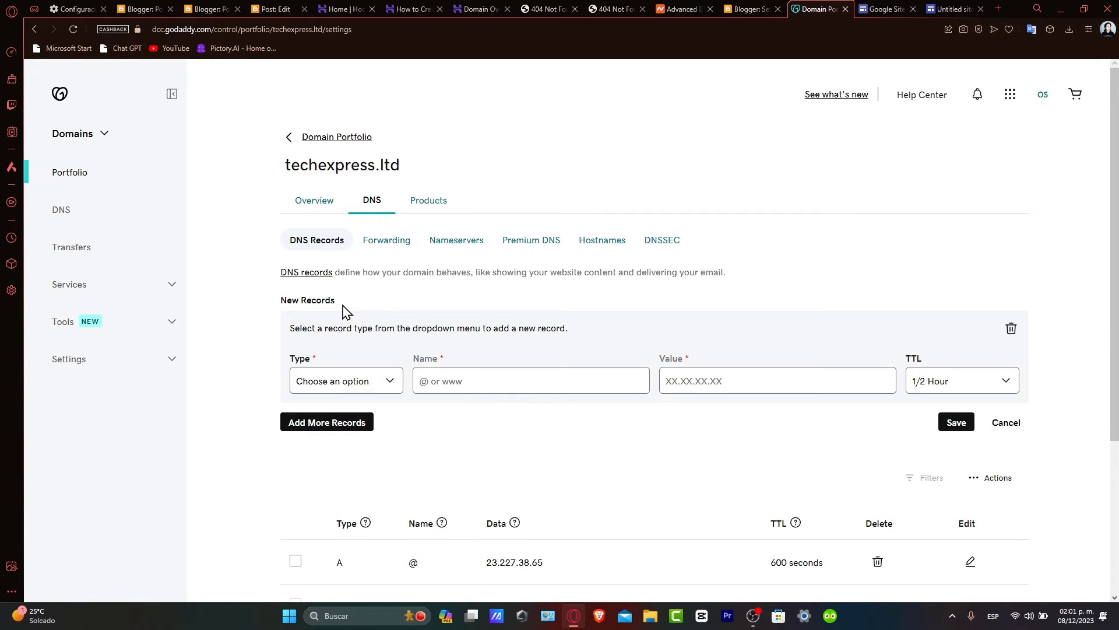
{"action": "left_click", "coordinate": [345, 383]}
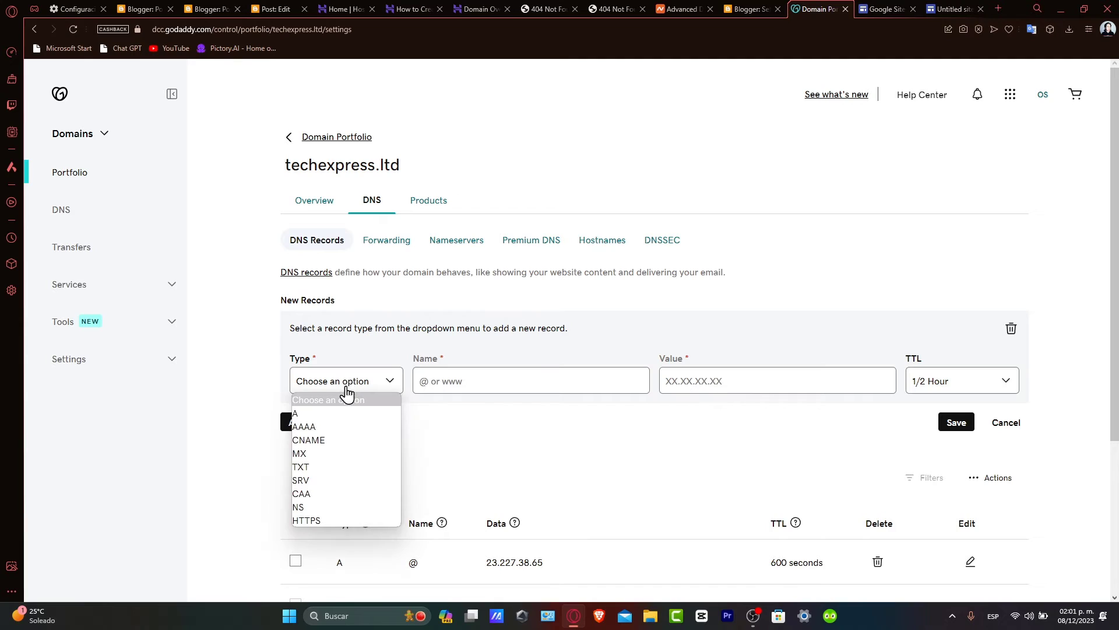
{"action": "left_click", "coordinate": [347, 414]}
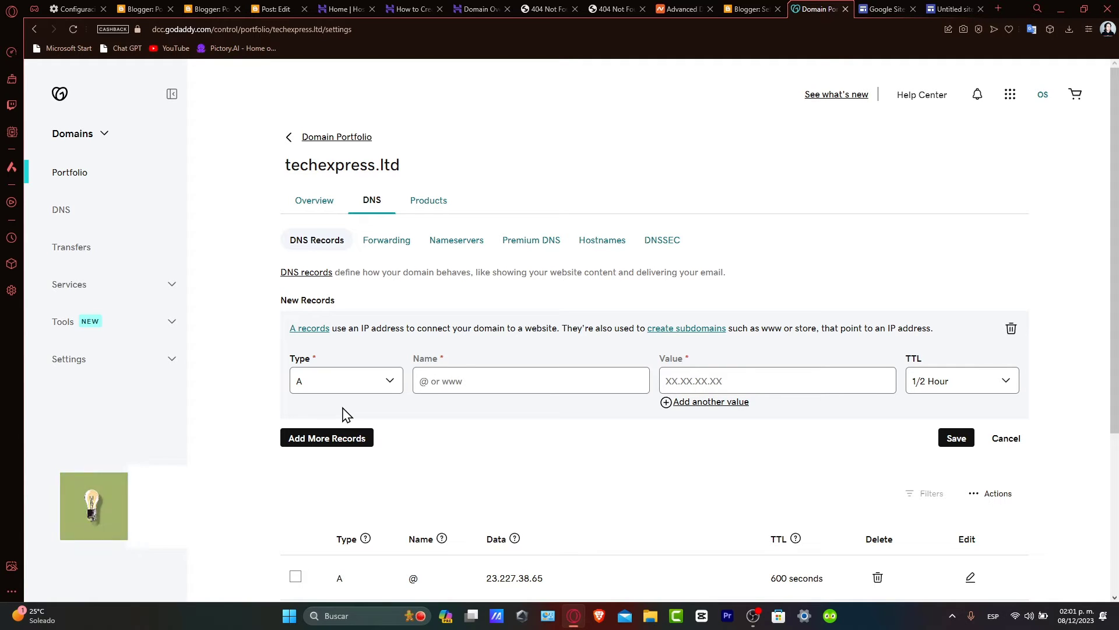
{"action": "left_click", "coordinate": [478, 379]}
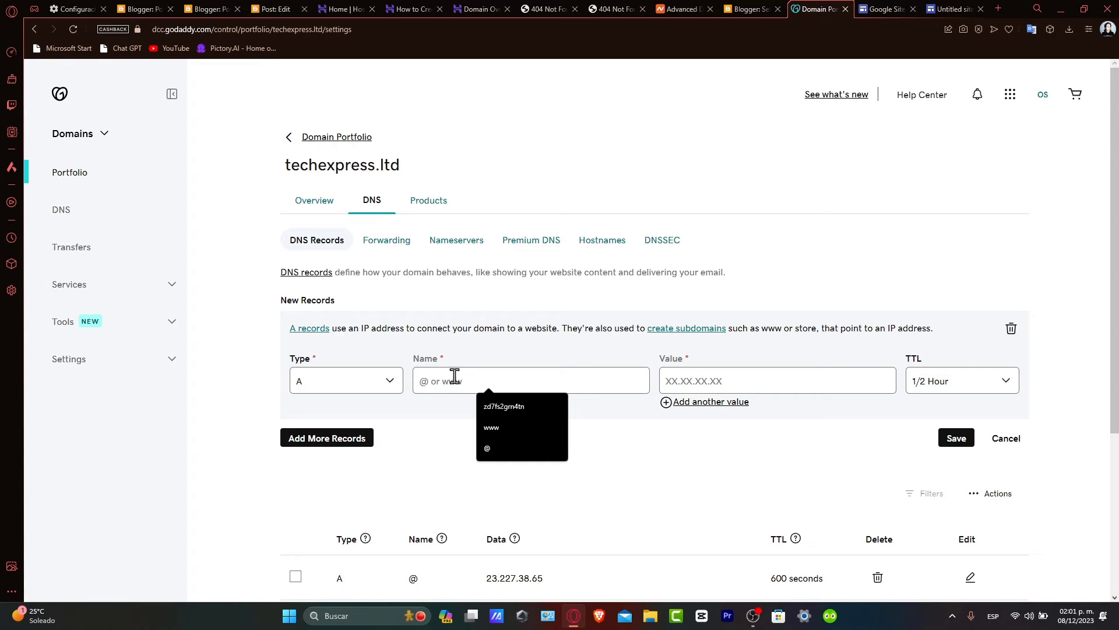
{"action": "type", "text": "blog"}
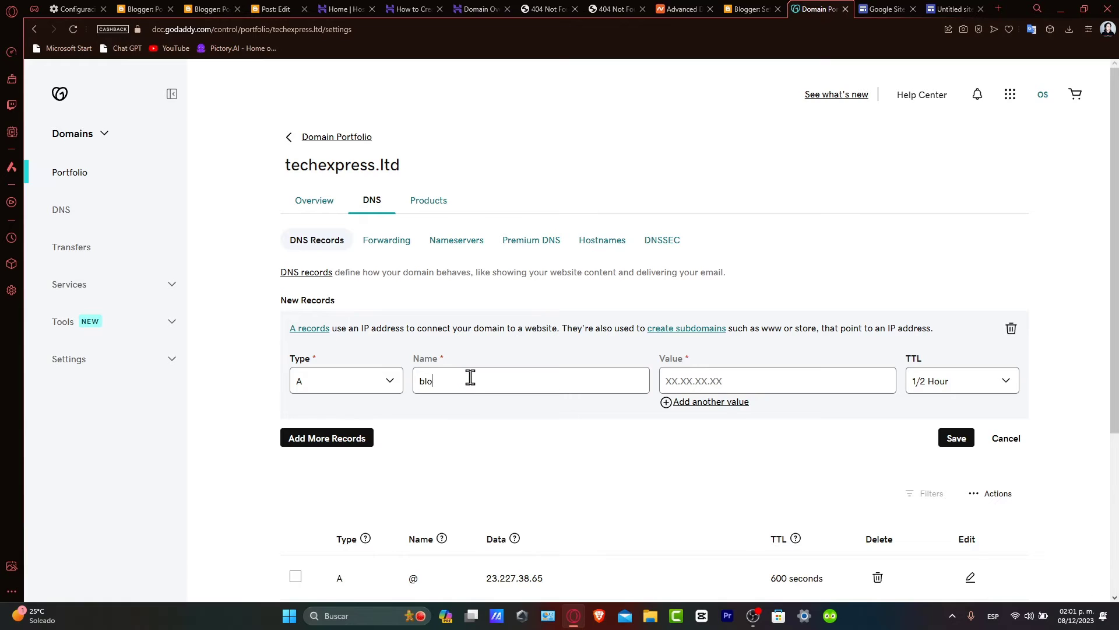
Step: Get the site's web address, techexpressltd, from the publish settings in Google Sites and return to the new DNS record in GoDaddy
{"action": "left_click", "coordinate": [740, 8]}
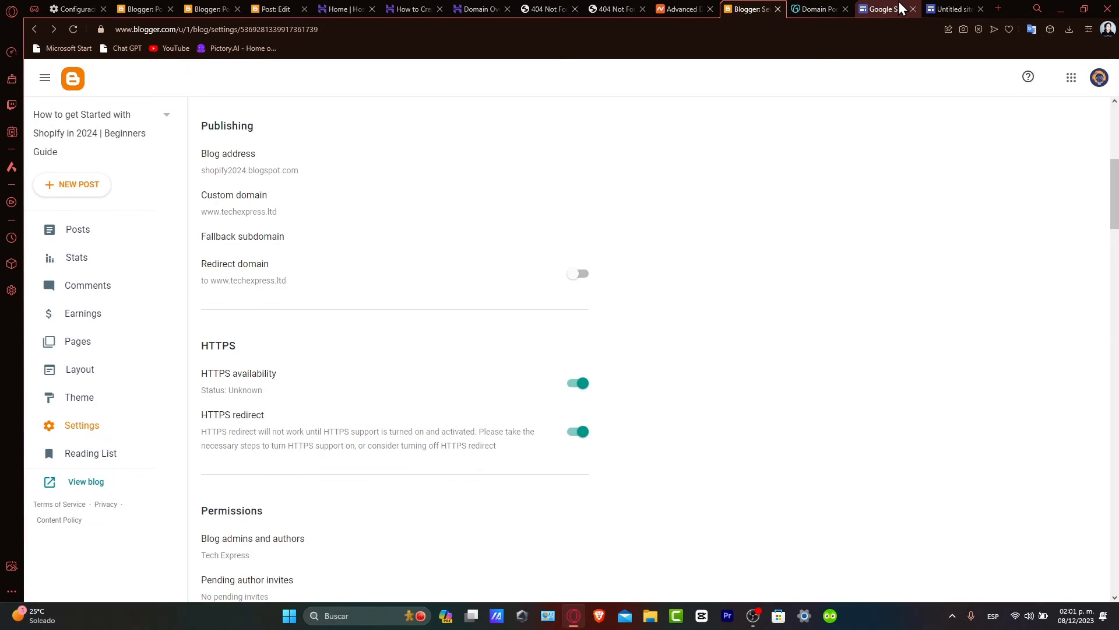
{"action": "left_click", "coordinate": [946, 8]}
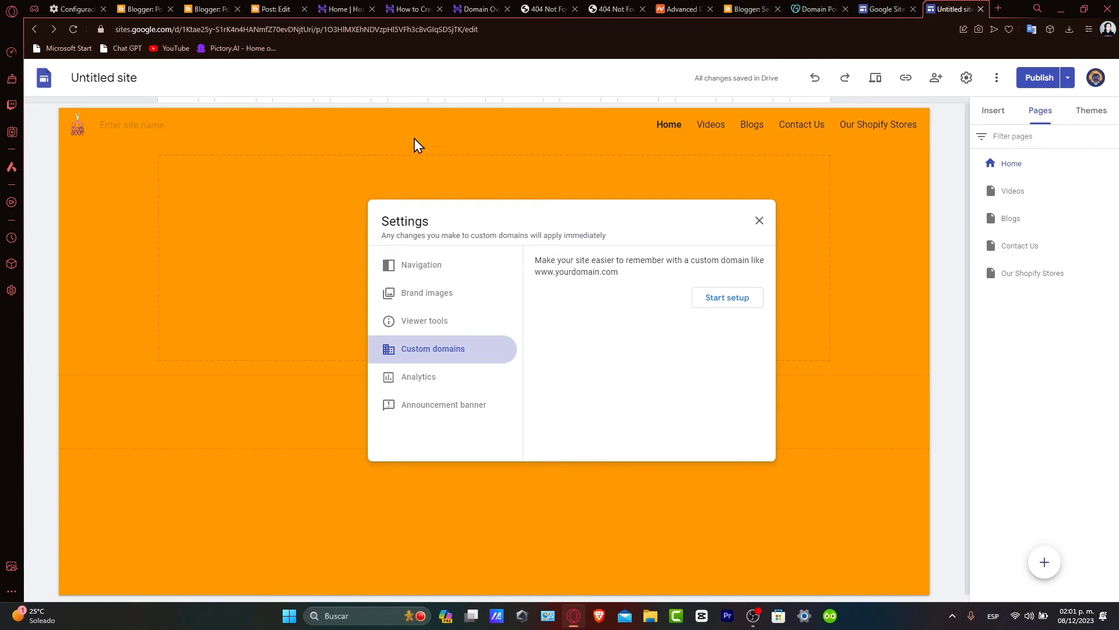
{"action": "left_click", "coordinate": [760, 221]}
{"action": "left_click", "coordinate": [1033, 79]}
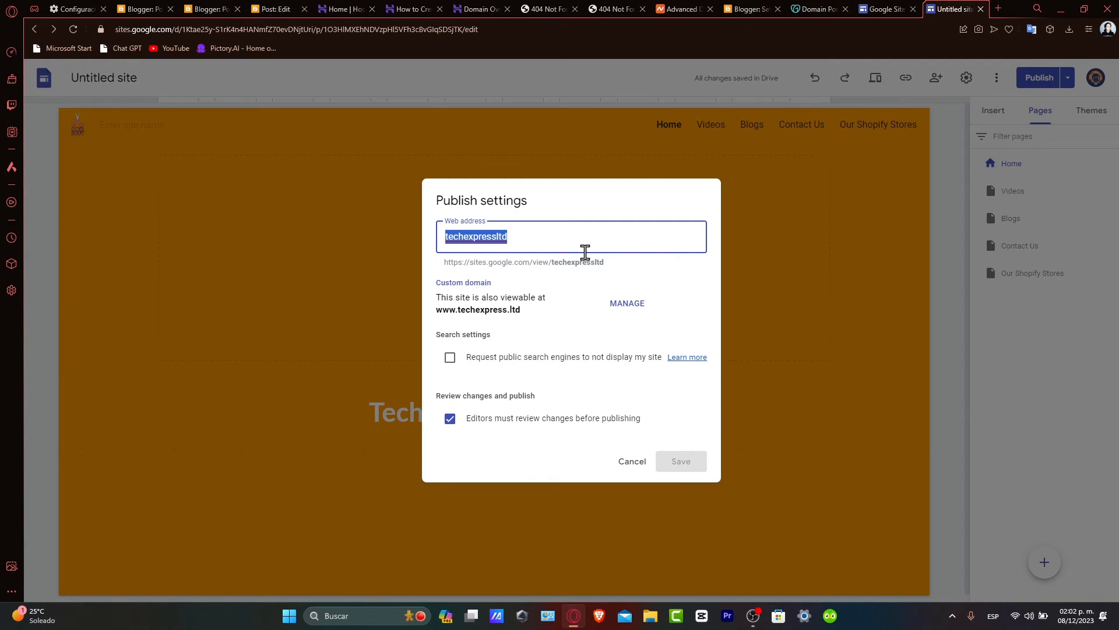
{"action": "left_click", "coordinate": [877, 9]}
{"action": "left_click", "coordinate": [821, 3]}
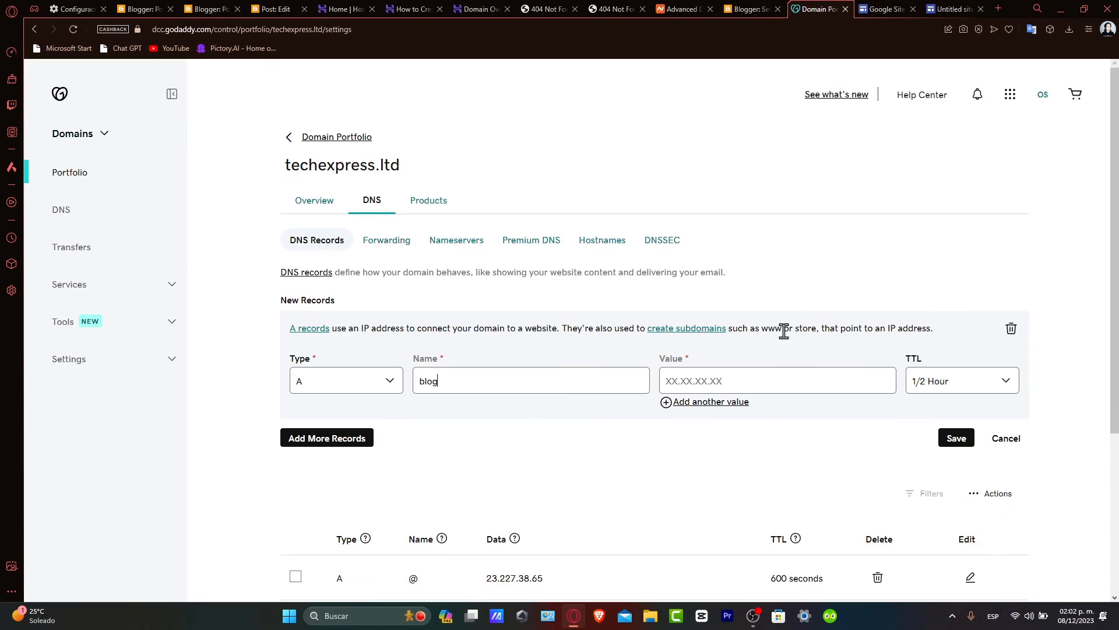
Step: Set the value of the new blog record to techexpress.ltd and submit the record for saving
{"action": "left_click", "coordinate": [750, 375]}
{"action": "type", "text": "techexpressltd"}
{"action": "left_click", "coordinate": [717, 382]}
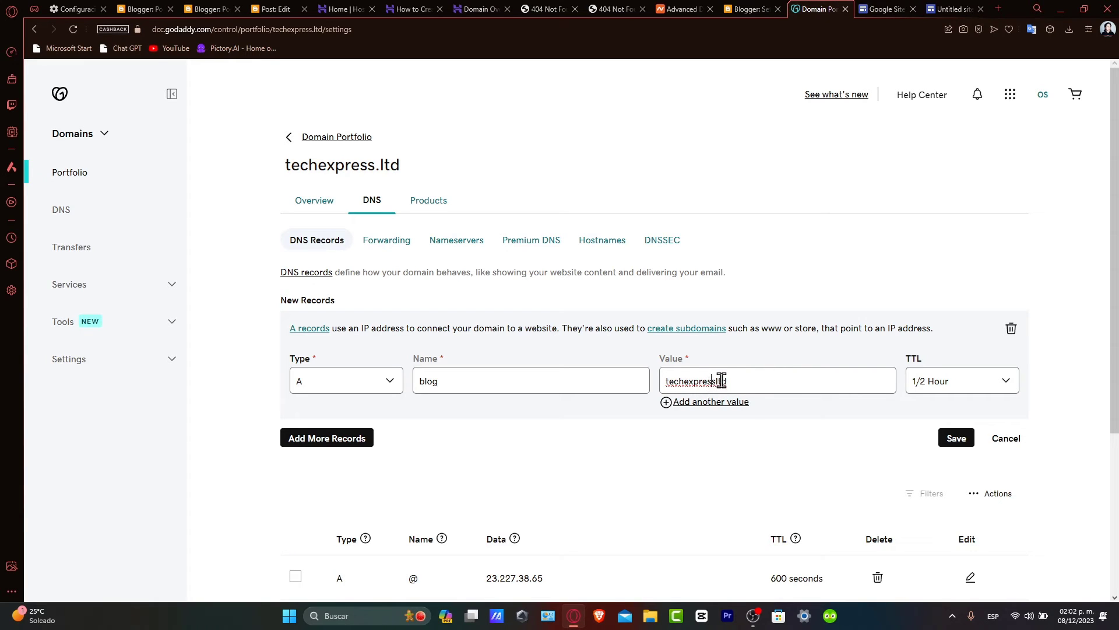
{"action": "type", "text": "."}
{"action": "left_click", "coordinate": [959, 436]}
{"action": "scroll", "coordinate": [960, 435], "scroll_direction": "down", "scroll_amount": 4}
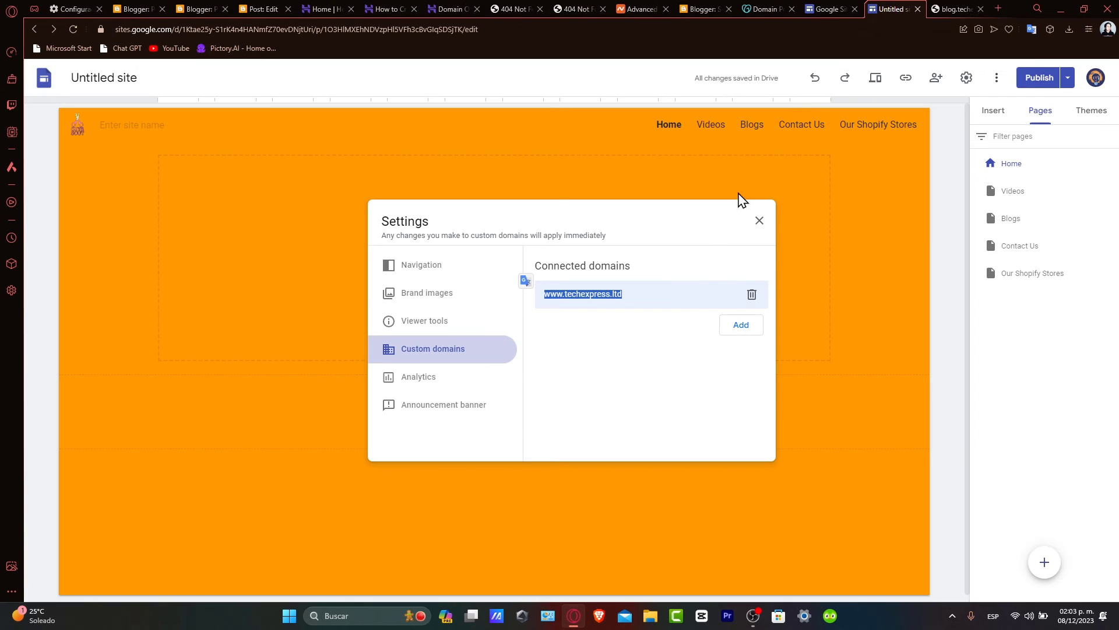
Step: Return from the Google Sites custom domain settings to GoDaddy and review the name and data of the blog CNAME record
{"action": "left_click", "coordinate": [639, 334]}
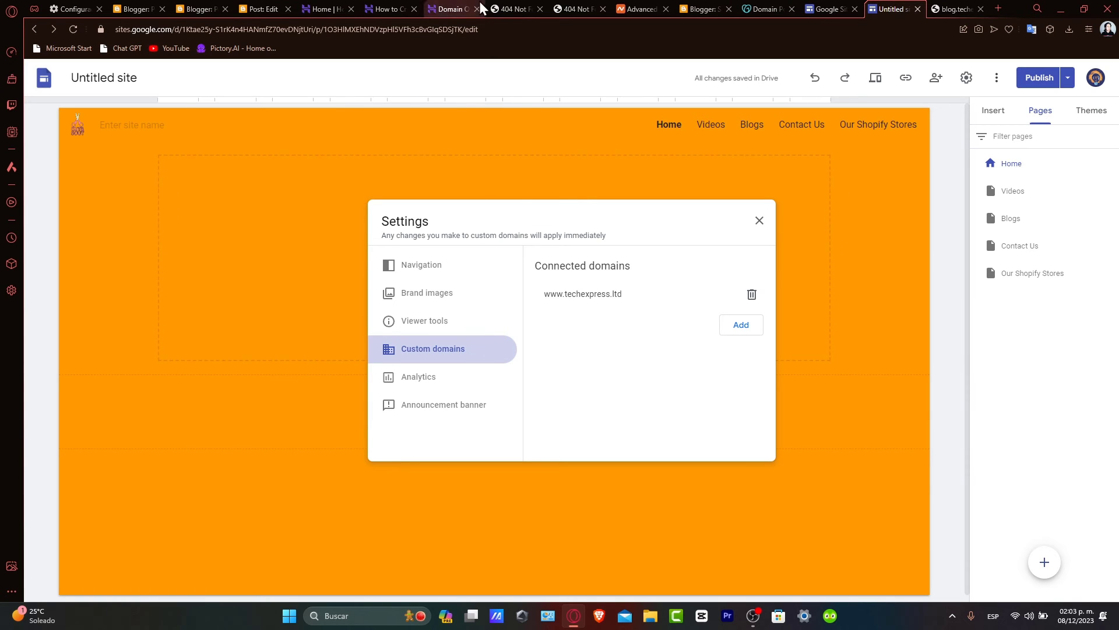
{"action": "left_click", "coordinate": [828, 9]}
{"action": "left_click", "coordinate": [766, 4]}
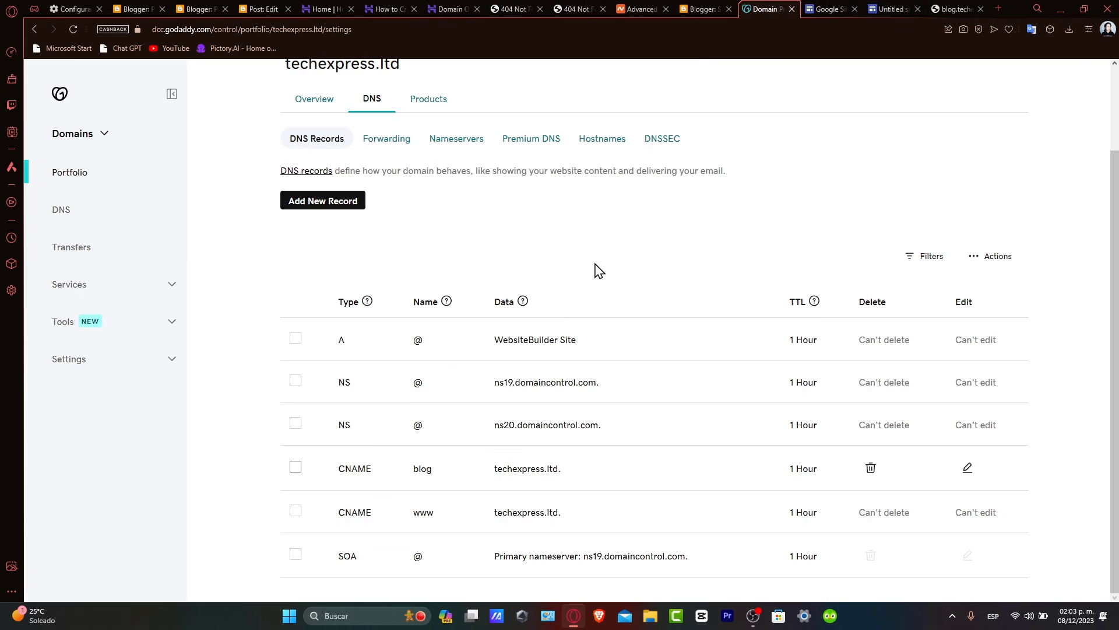
{"action": "left_click_drag", "start_coordinate": [447, 468], "coordinate": [408, 475]}
{"action": "left_click_drag", "start_coordinate": [488, 471], "coordinate": [570, 481]}
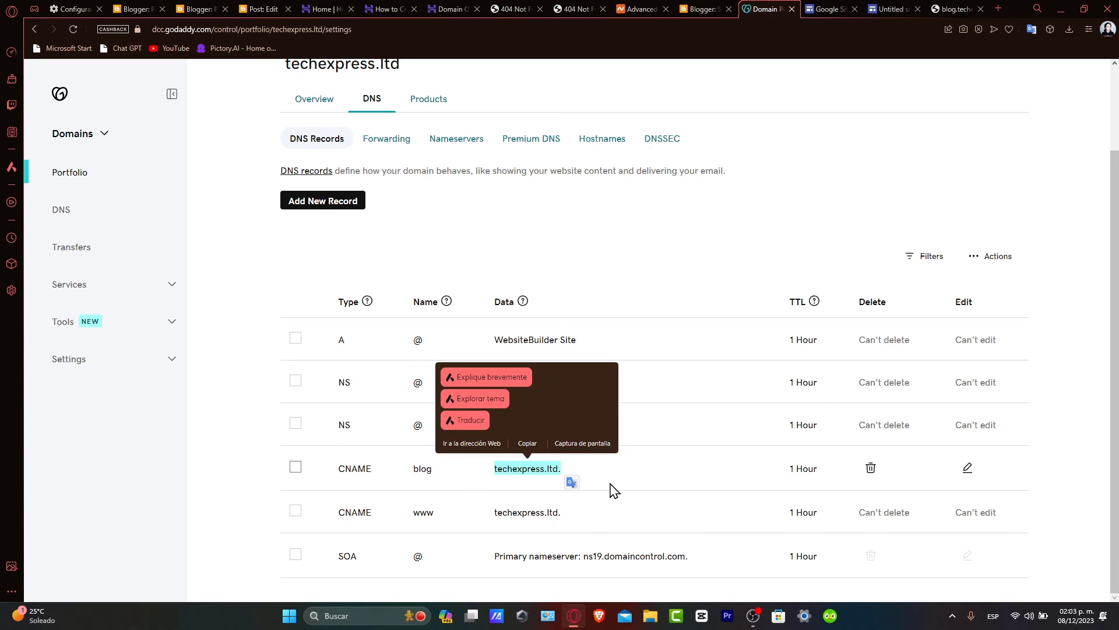